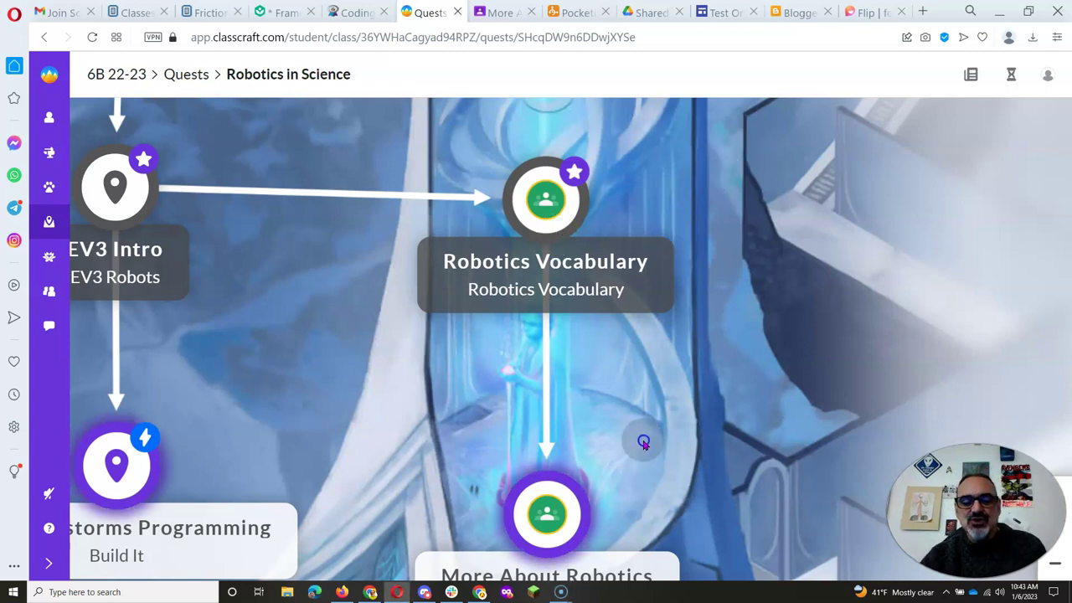
Switch to the More About Robotics assignment in Google Classroom and open its attached Newsela link
drag(641, 443, 667, 261)
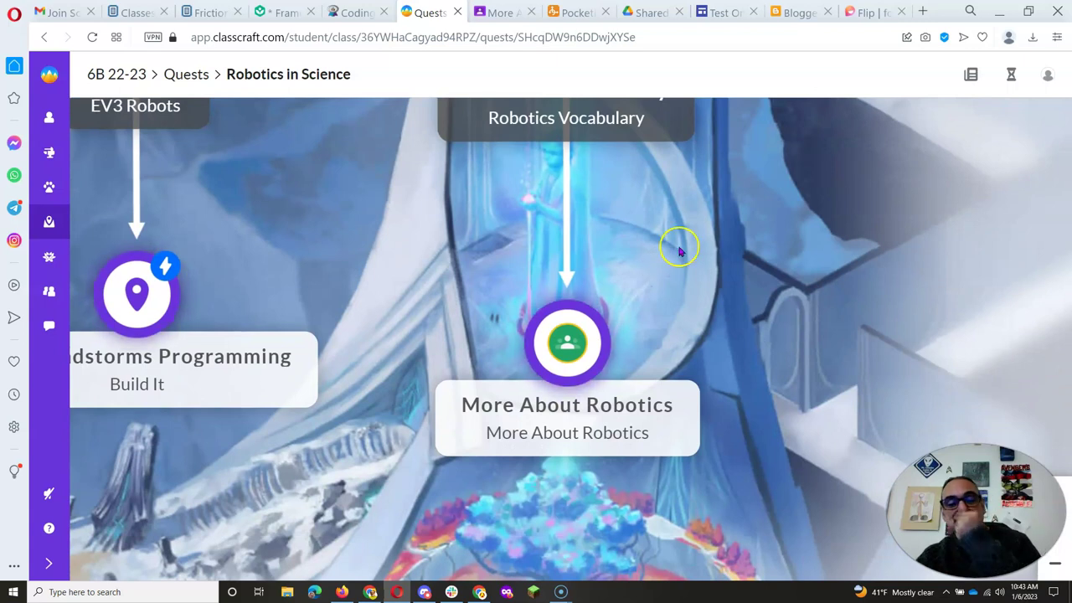
scroll(676, 243, up, 1)
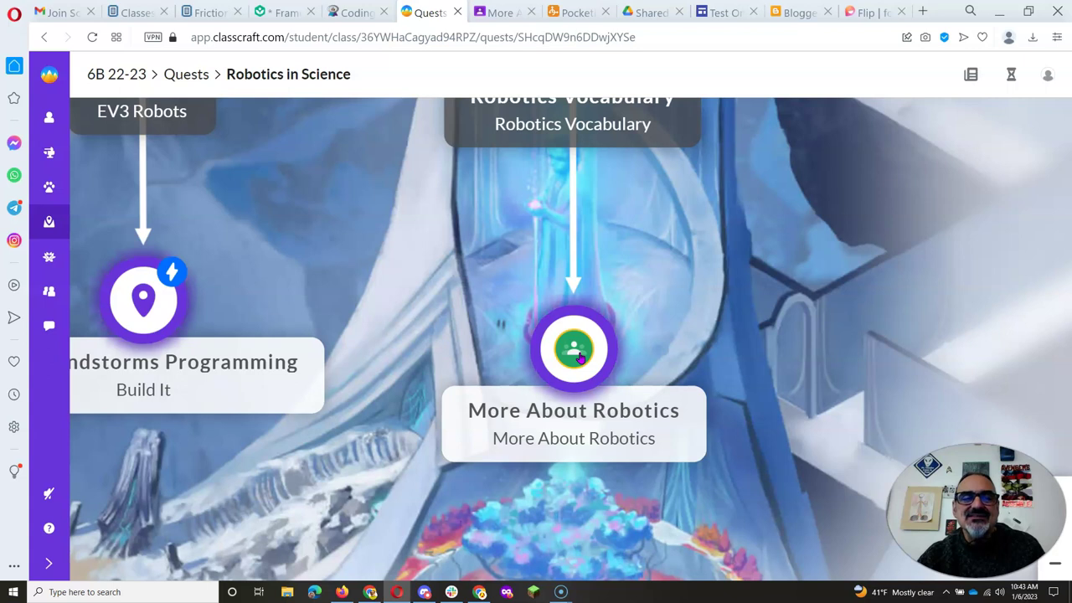
click(495, 15)
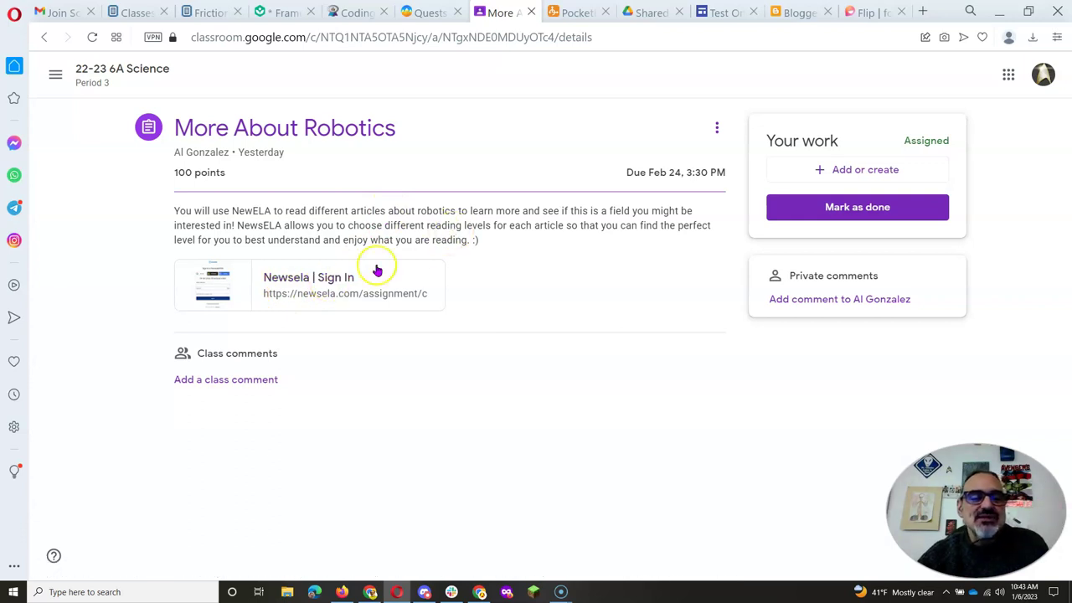
click(295, 285)
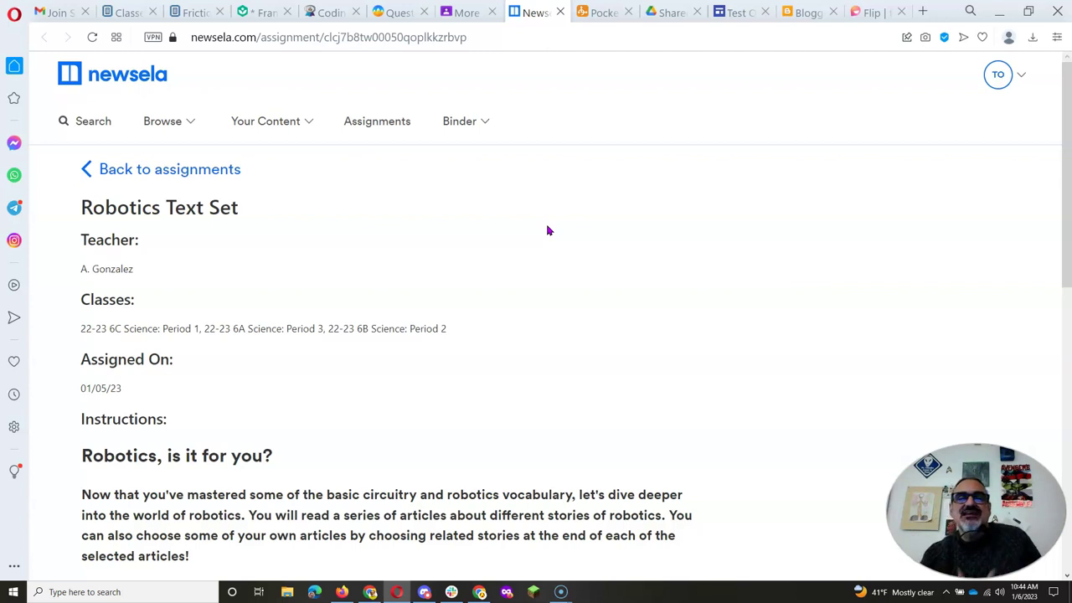
click(465, 13)
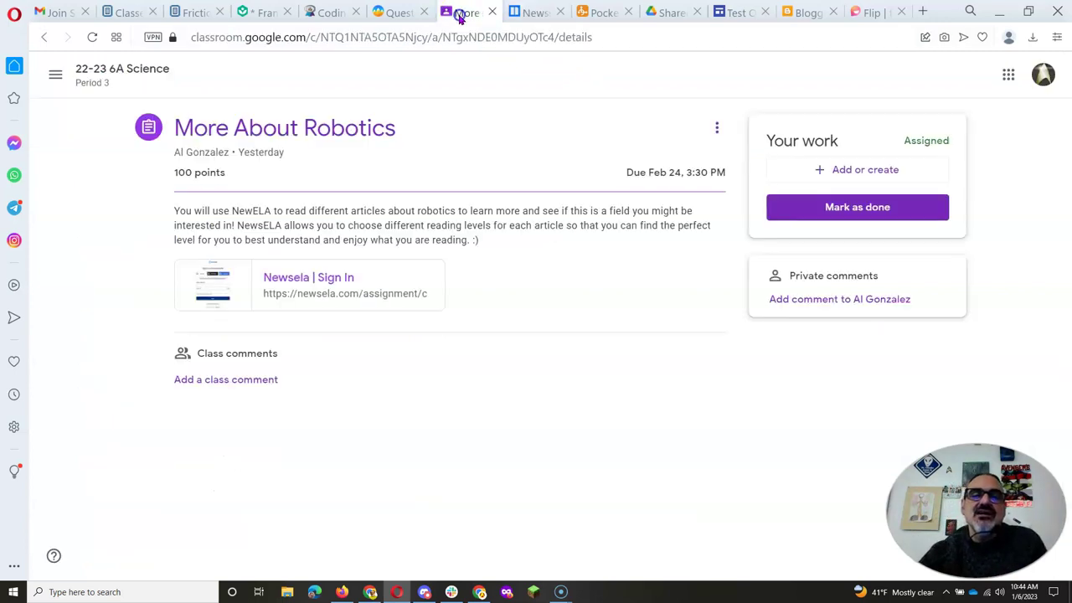
click(390, 12)
click(465, 12)
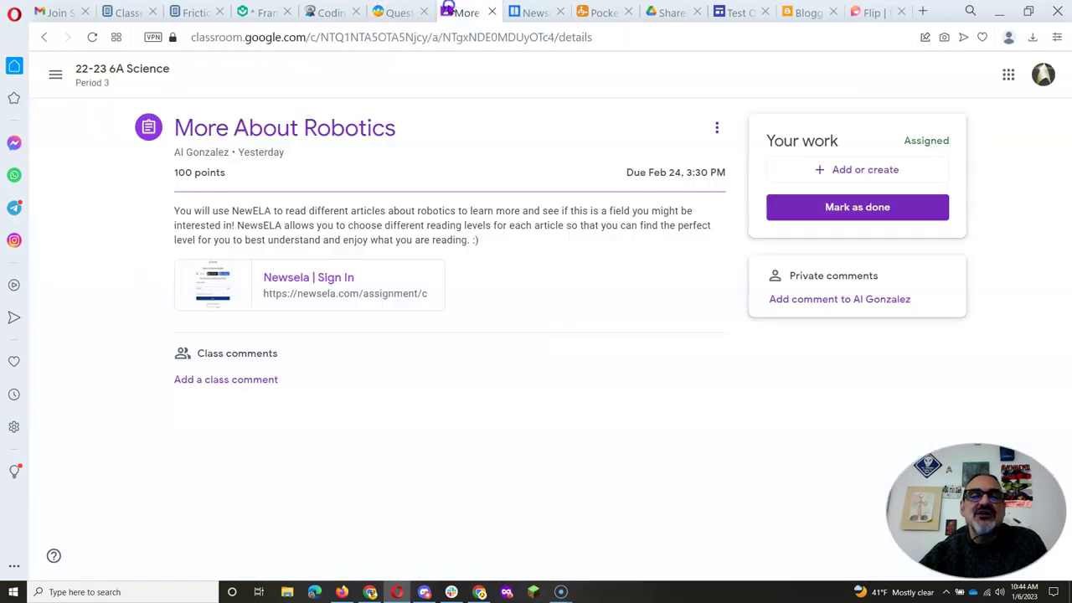
click(523, 12)
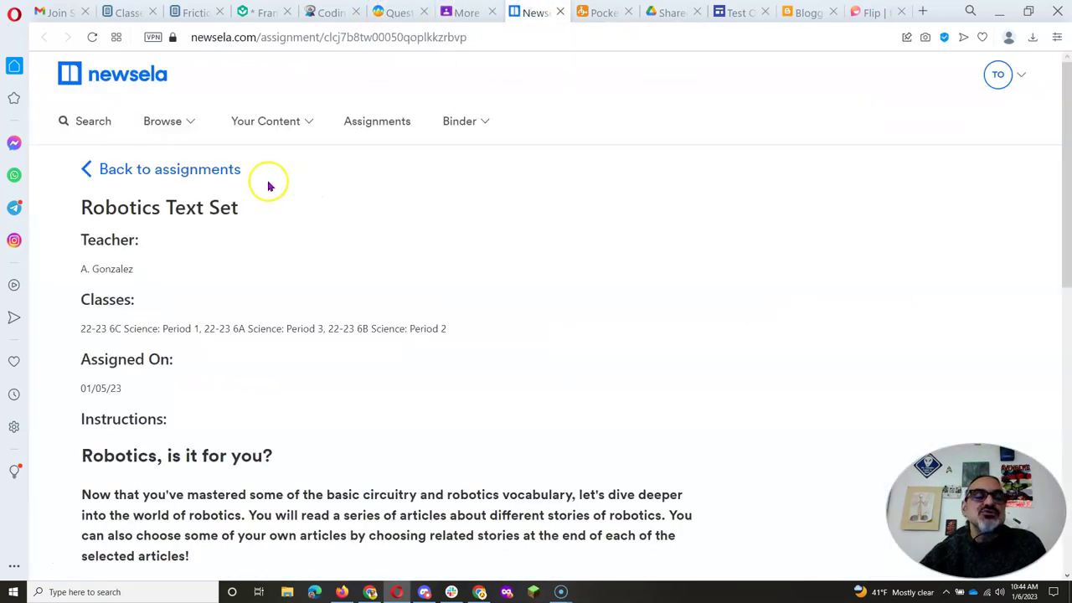
Reopen the Robotics Text Set from the assignments list and review its instructions and assigned articles
click(174, 165)
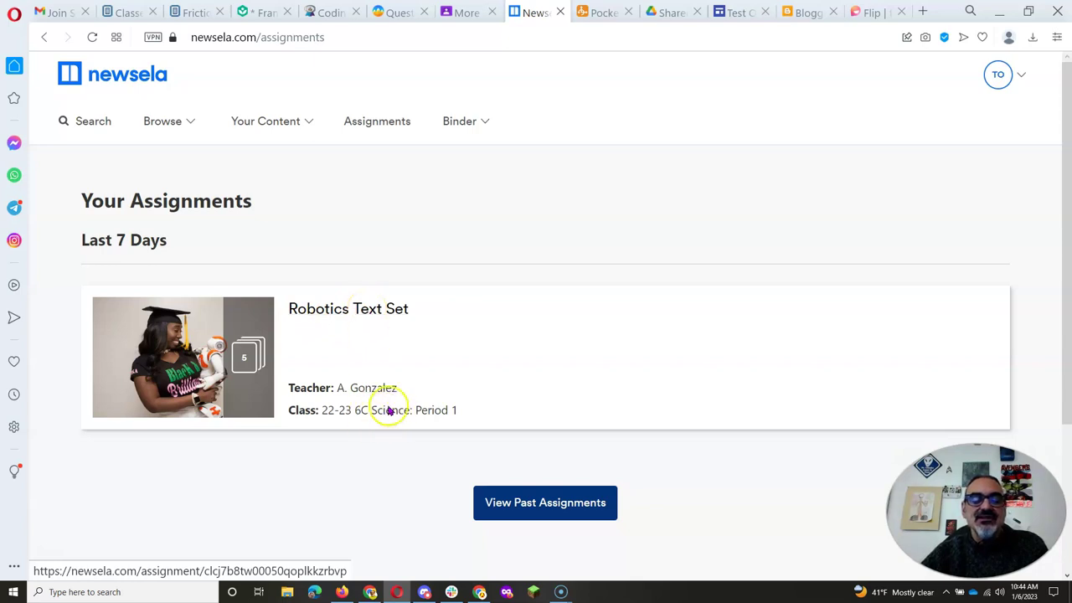
click(358, 312)
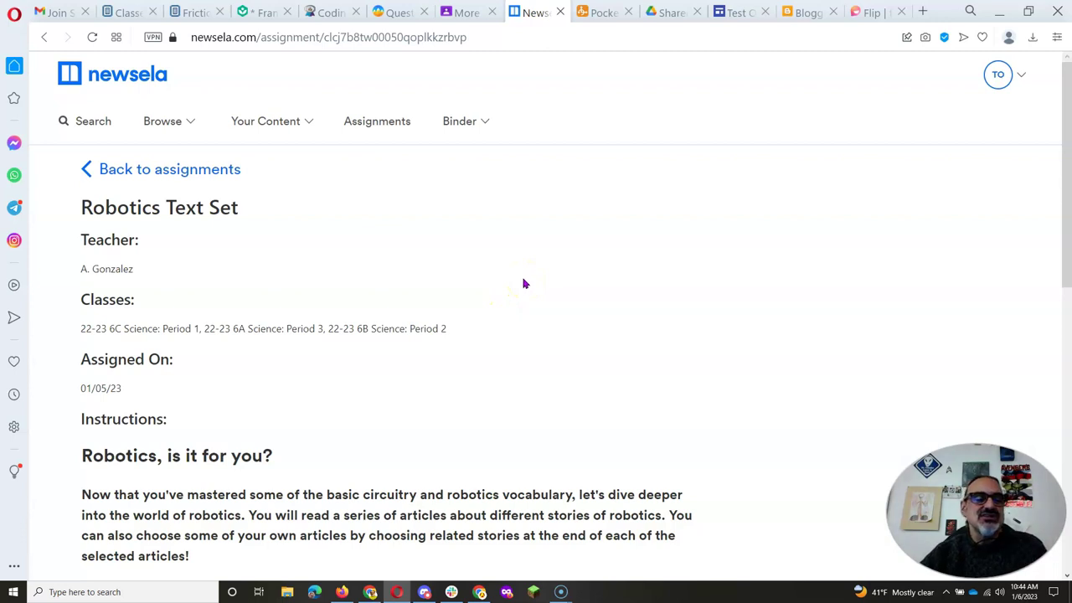
scroll(523, 284, down, 2)
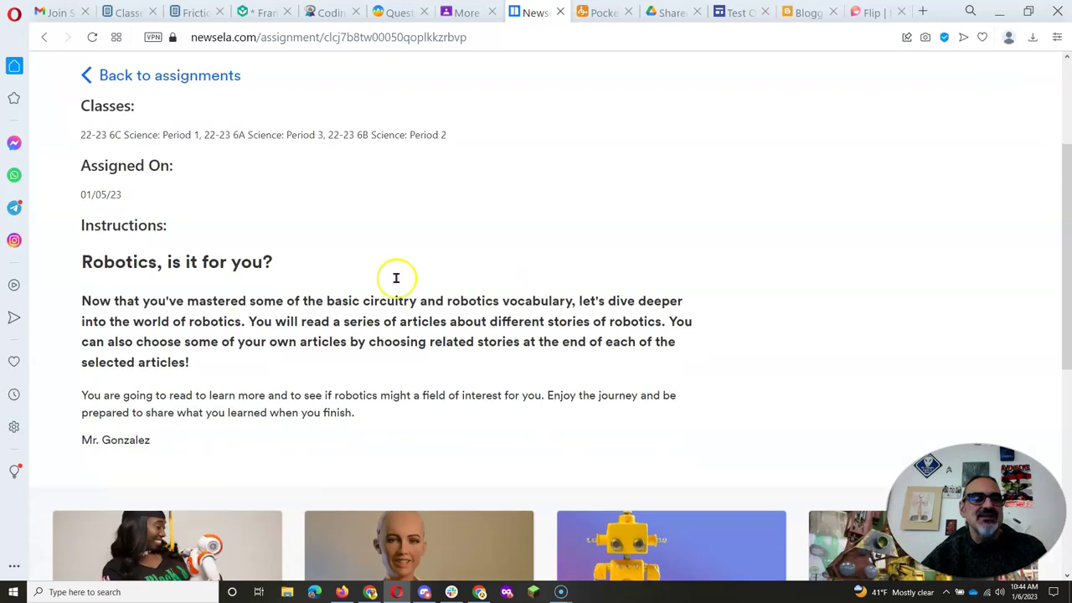
drag(84, 267, 275, 256)
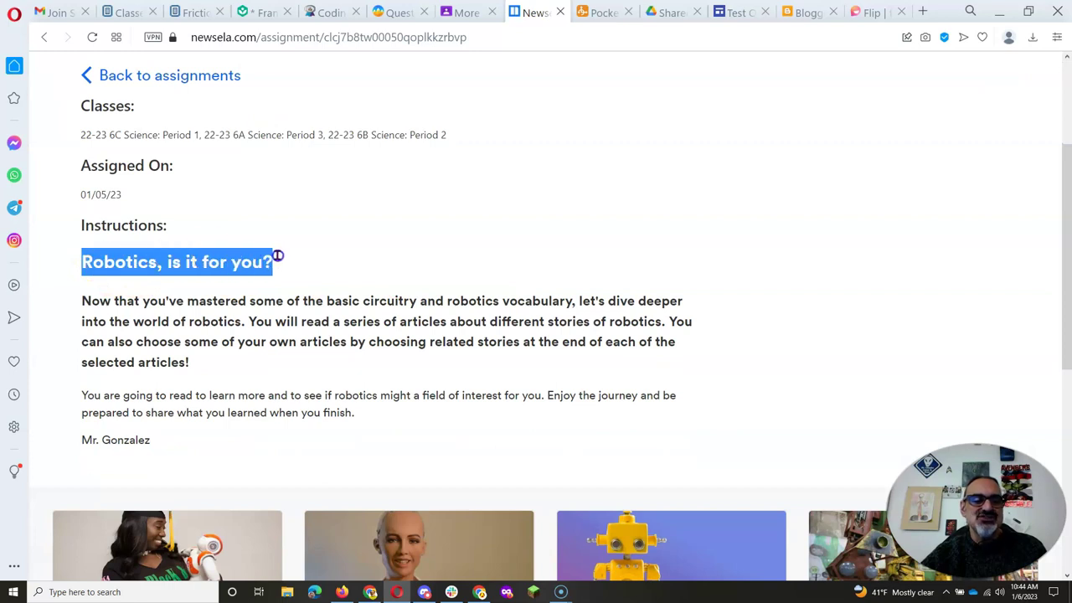
click(287, 257)
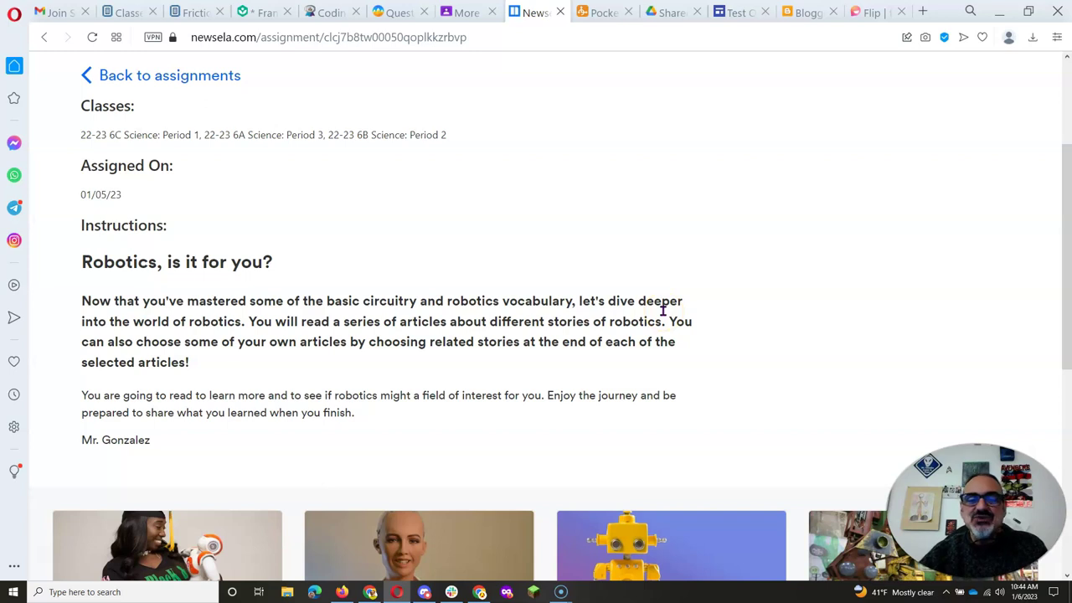
scroll(662, 309, down, 5)
scroll(662, 313, up, 3)
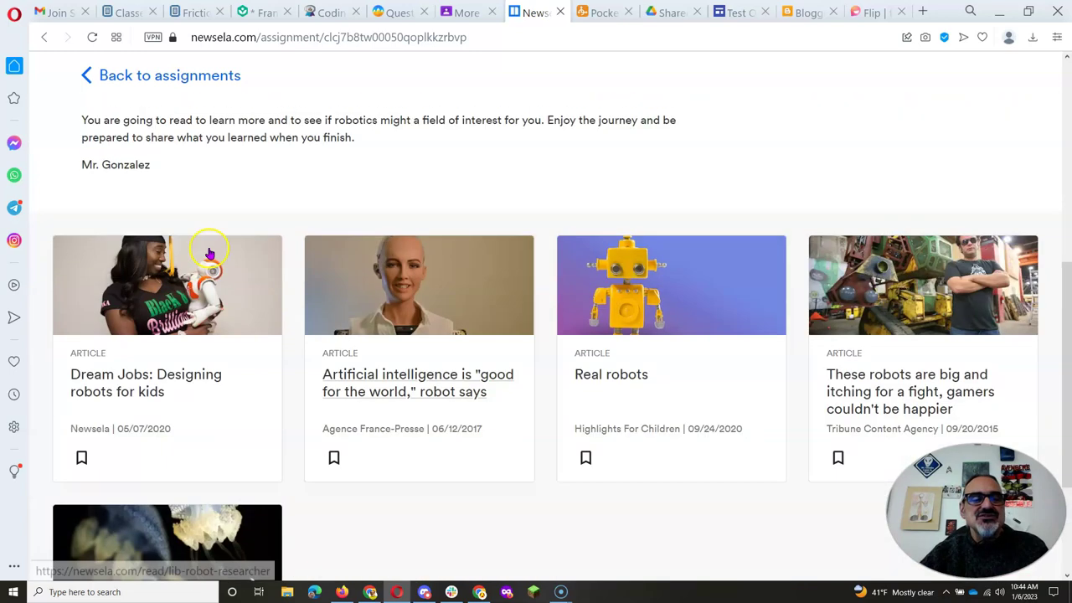
scroll(658, 474, down, 2)
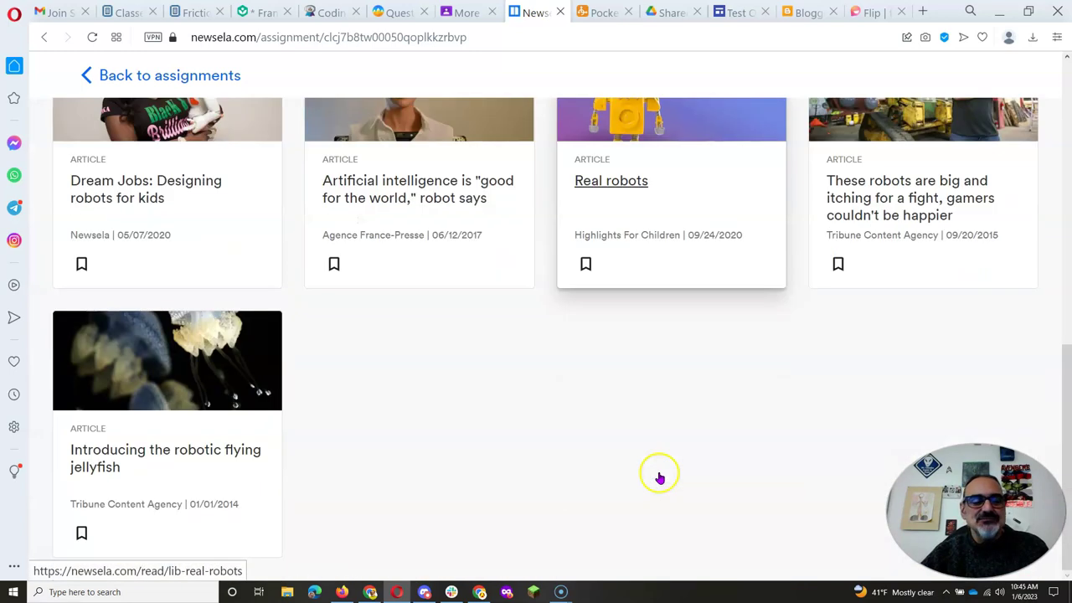
Open the article "Dream Jobs: Designing robots for kids" and view it at reading level 380L
click(137, 207)
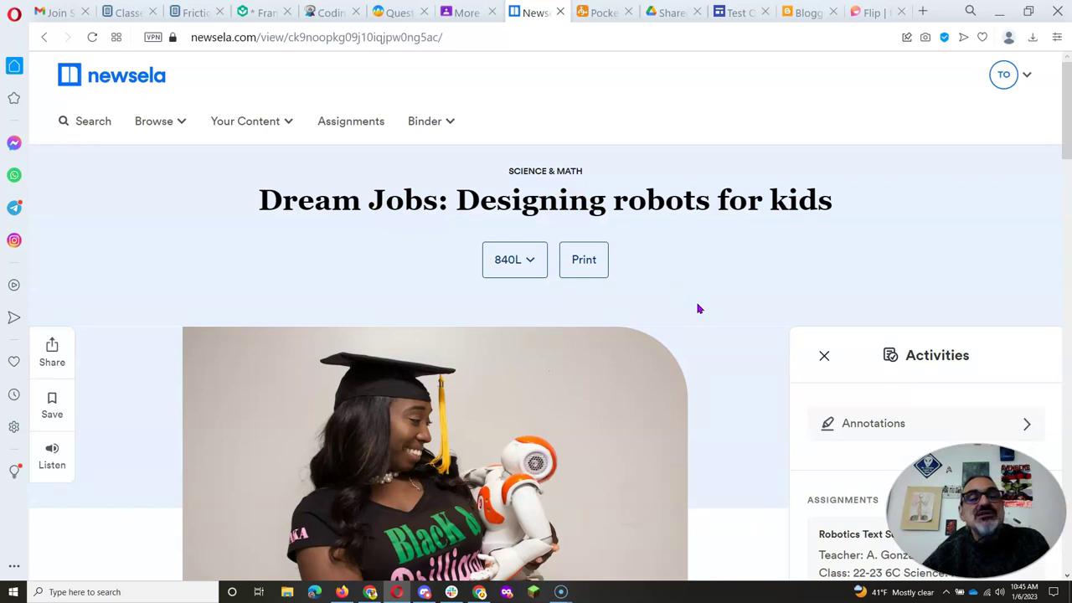
click(529, 263)
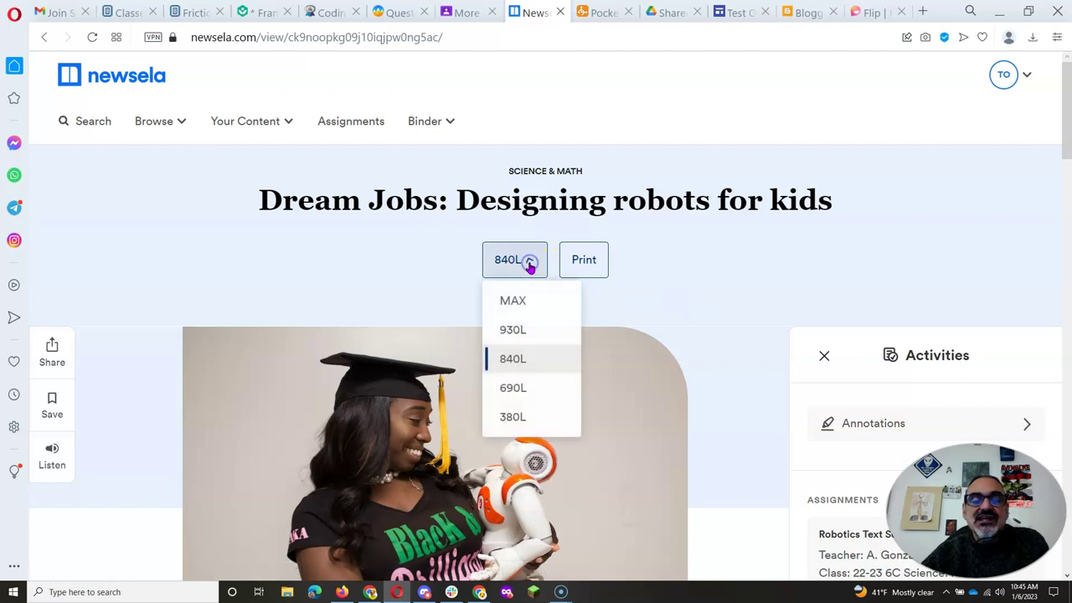
click(513, 417)
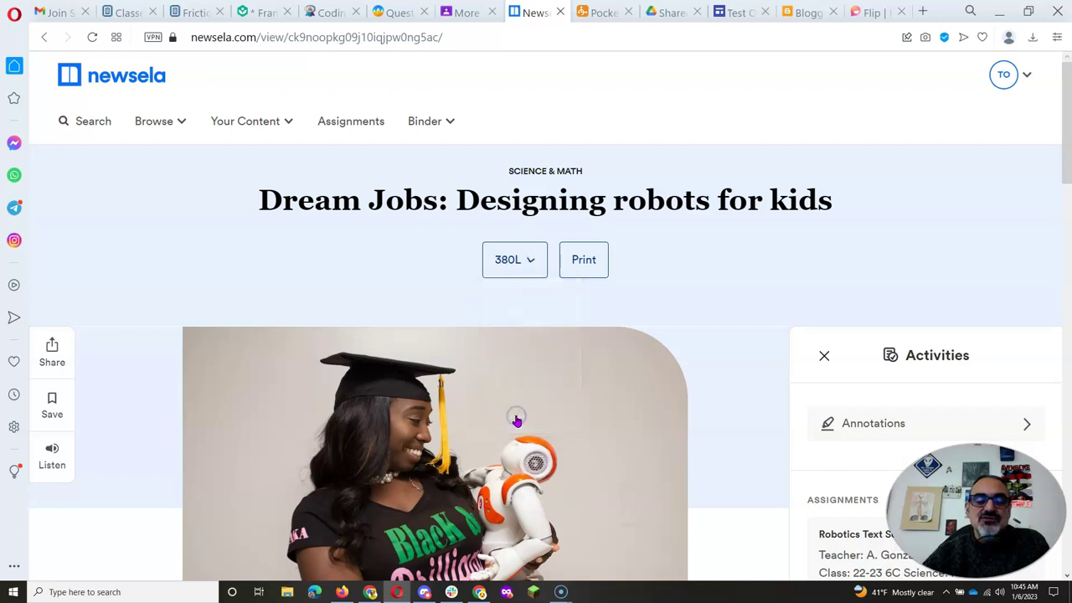
scroll(675, 359, down, 2)
scroll(676, 358, down, 4)
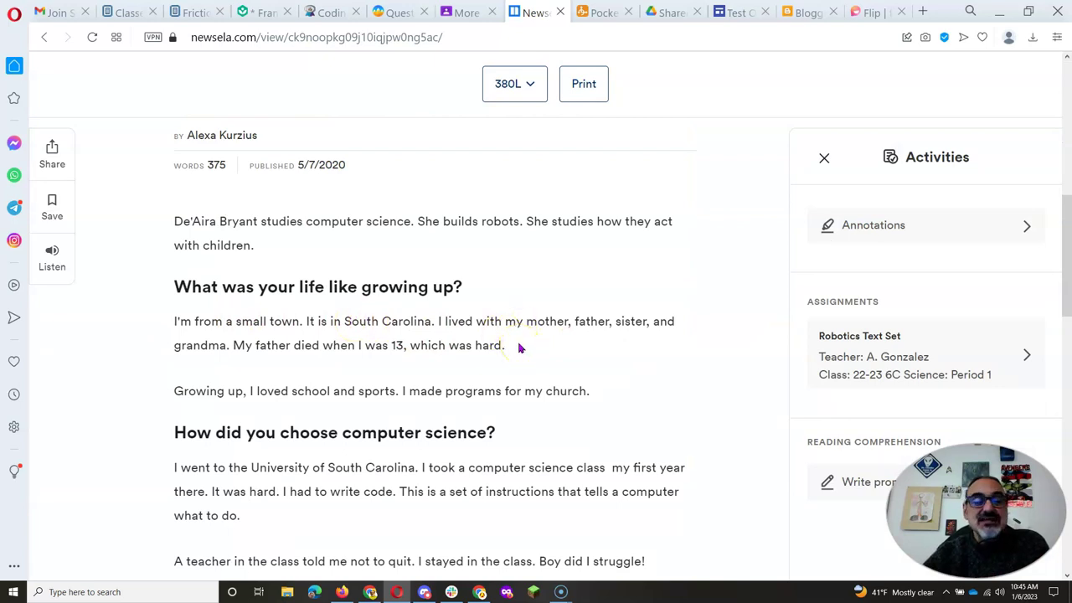
Switch the article's reading level to MAX and look over the opening paragraphs
scroll(541, 347, up, 5)
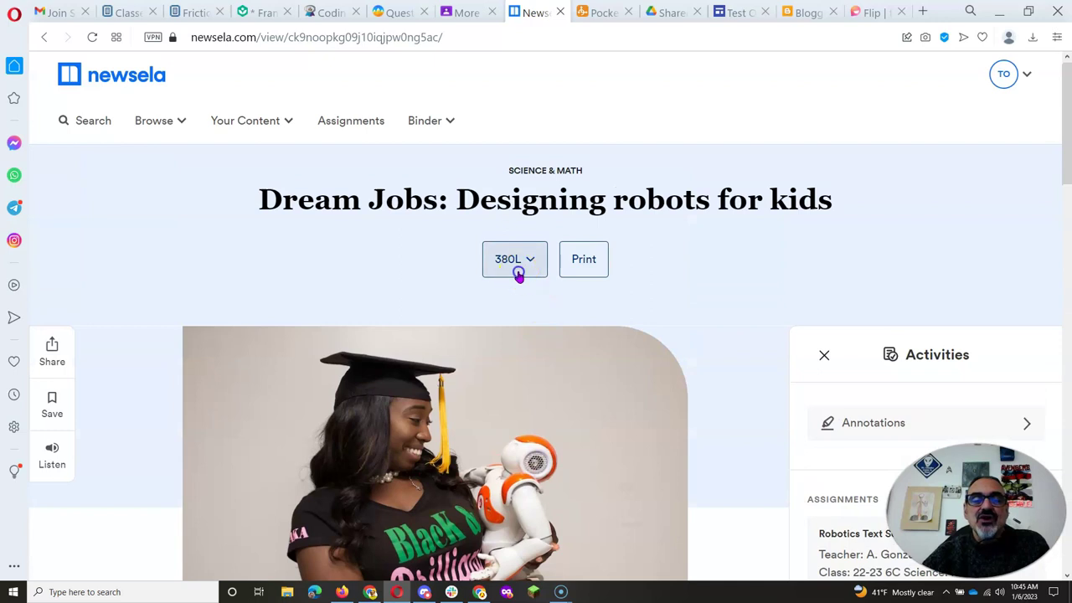
click(518, 273)
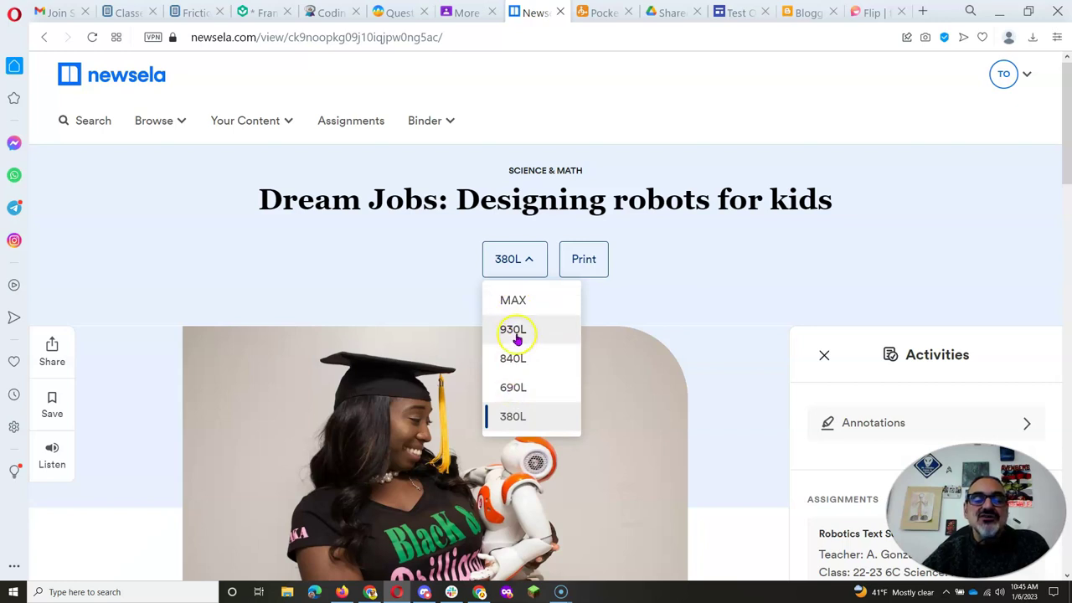
click(523, 305)
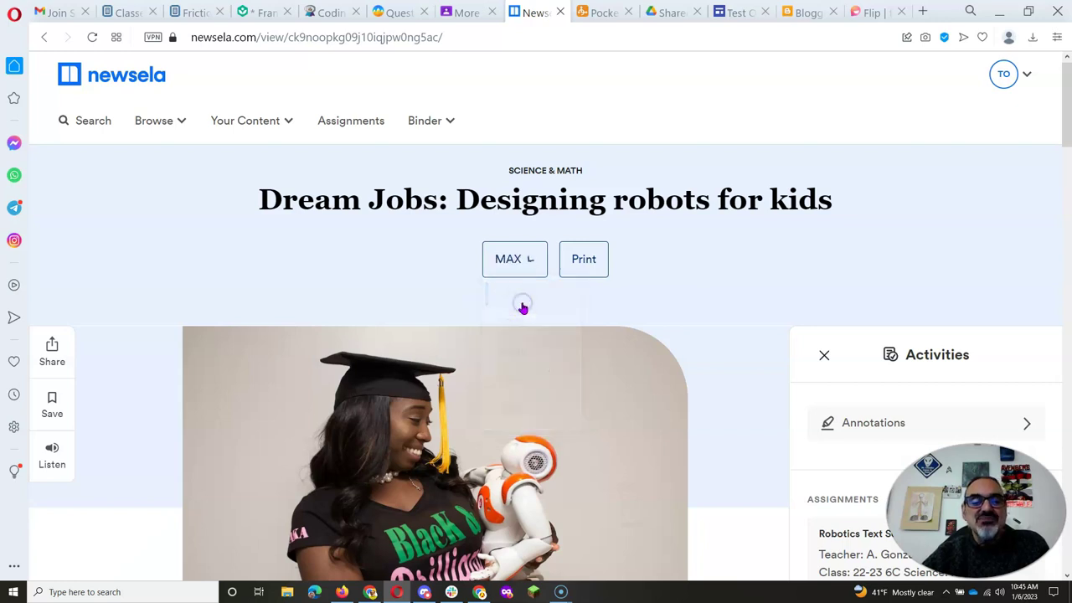
scroll(765, 318, down, 5)
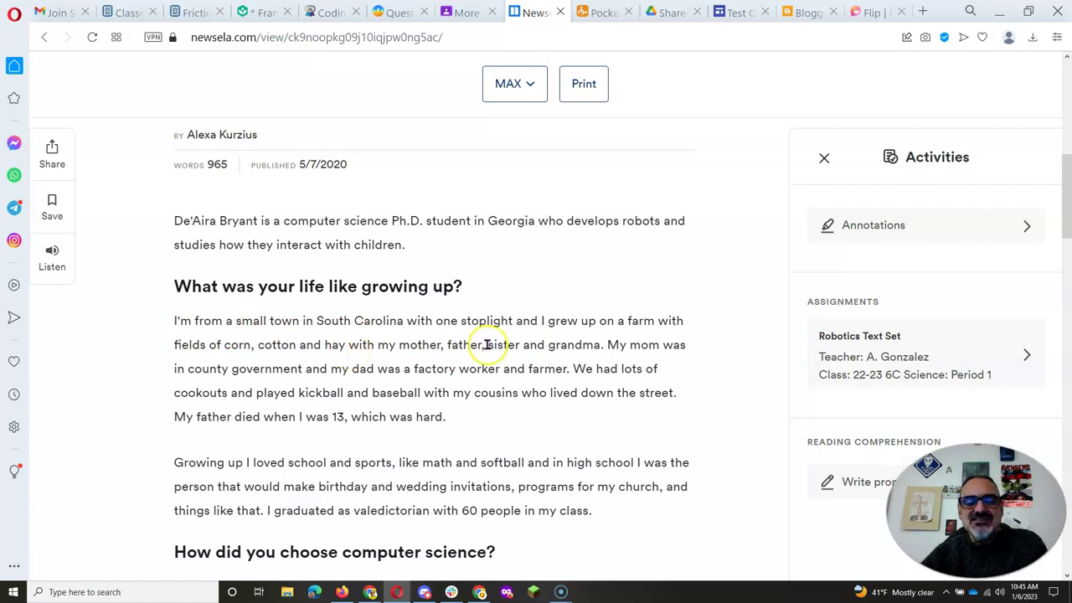
Change the article's reading level to 840L and skim through its text
scroll(503, 345, up, 5)
click(511, 98)
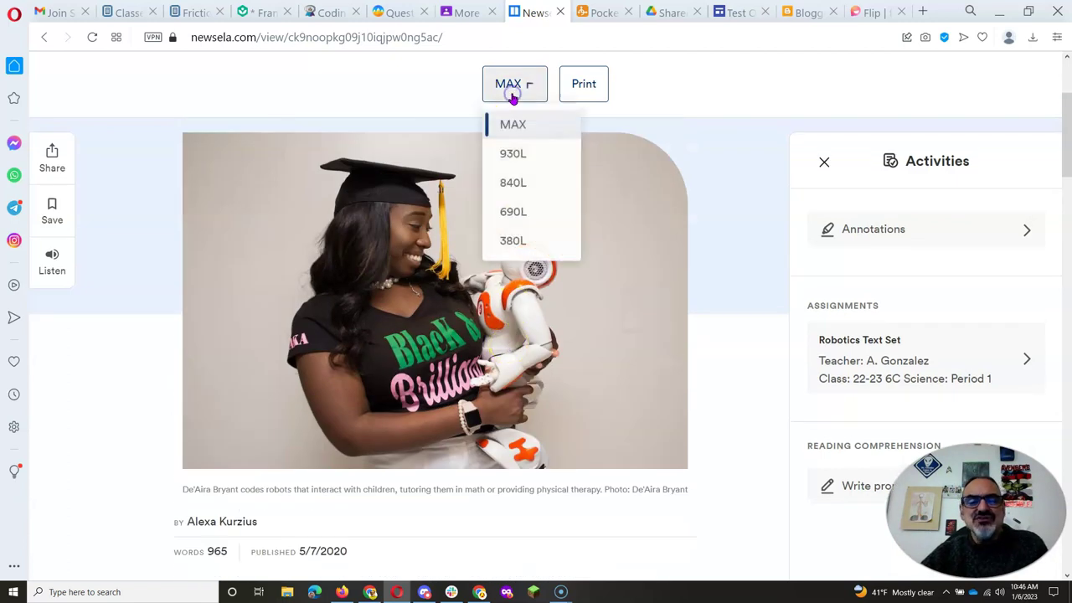
click(505, 182)
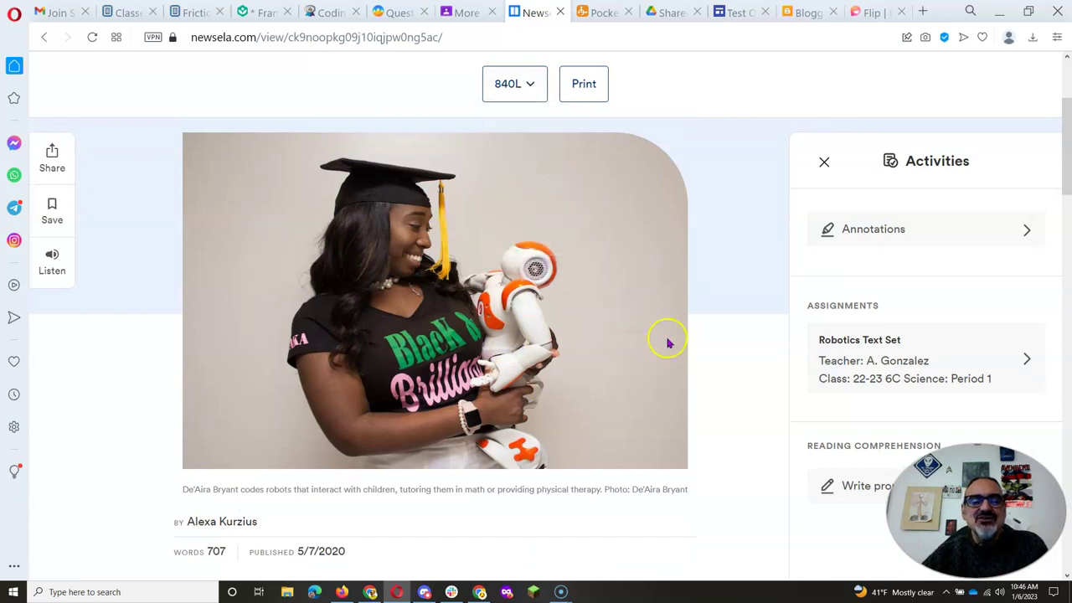
scroll(716, 337, down, 7)
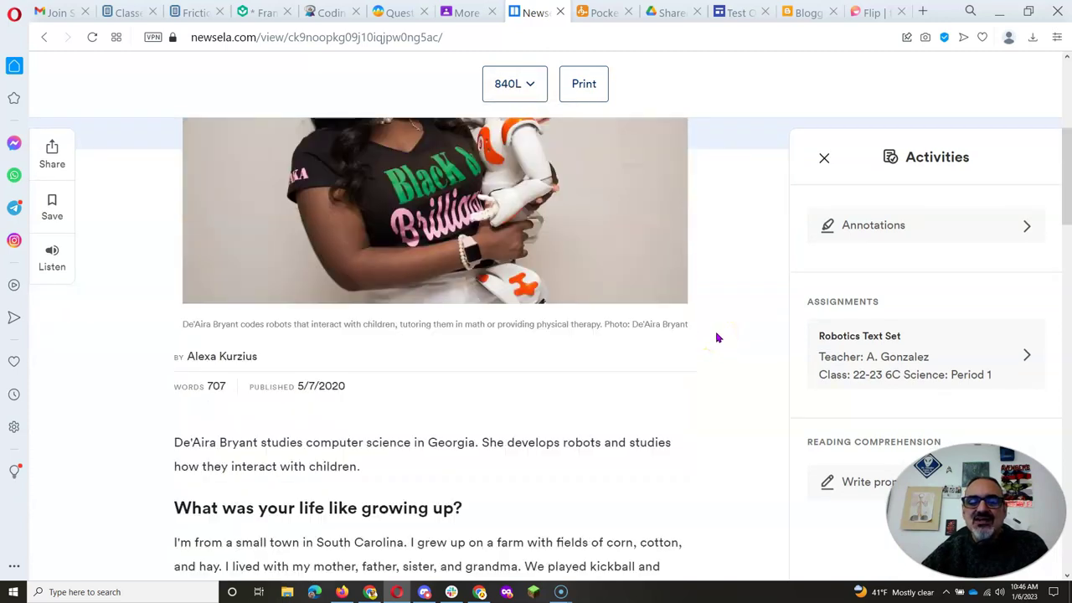
scroll(716, 337, down, 11)
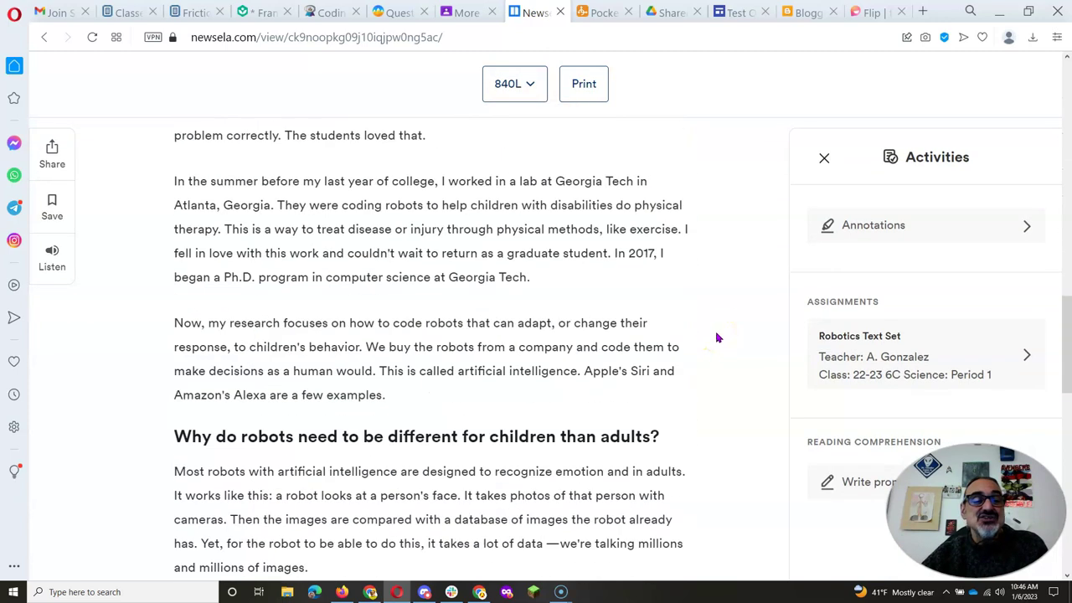
Set the article's reading level to 930L and skim it down to the related content
scroll(717, 337, up, 2)
scroll(716, 338, up, 20)
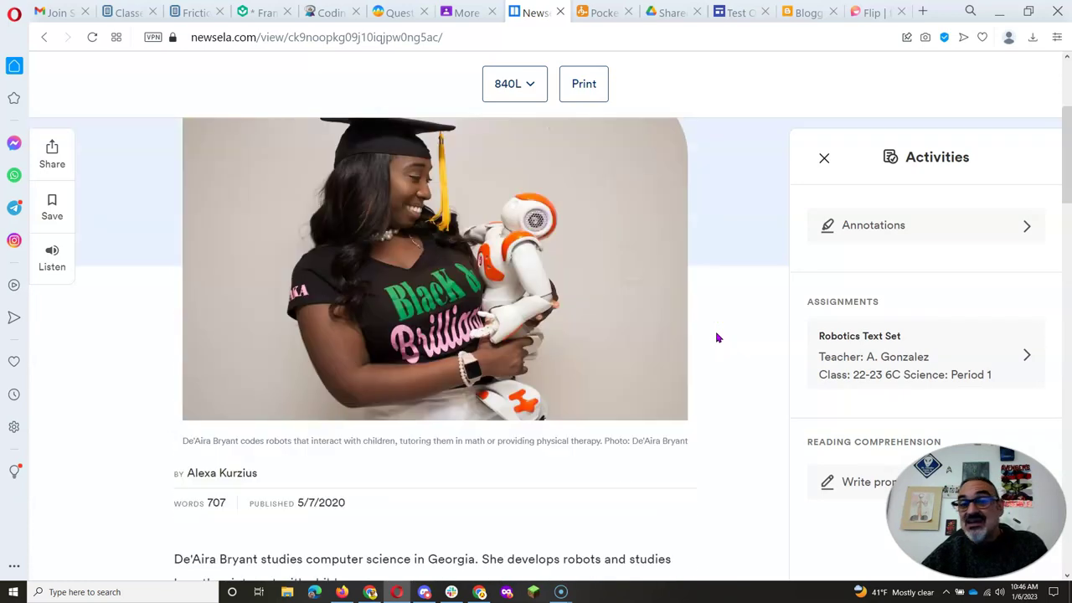
click(514, 261)
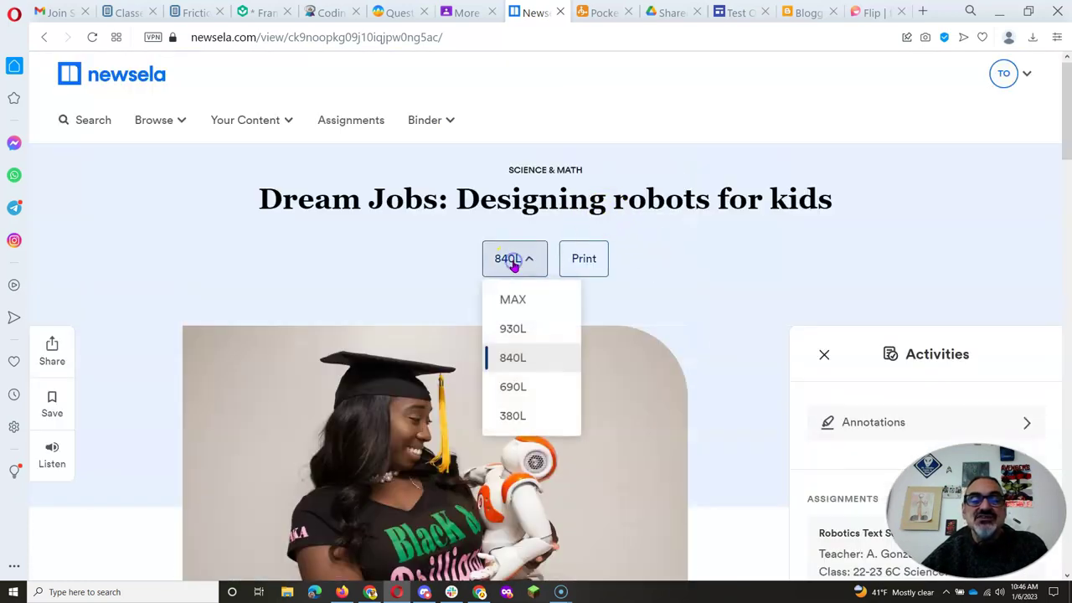
click(509, 327)
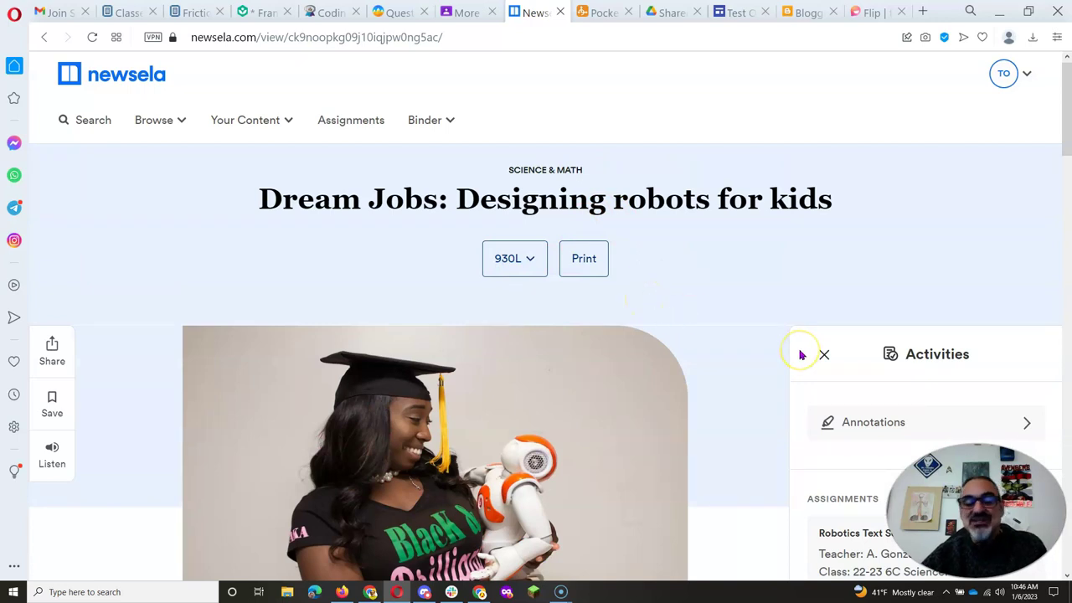
scroll(620, 385, down, 15)
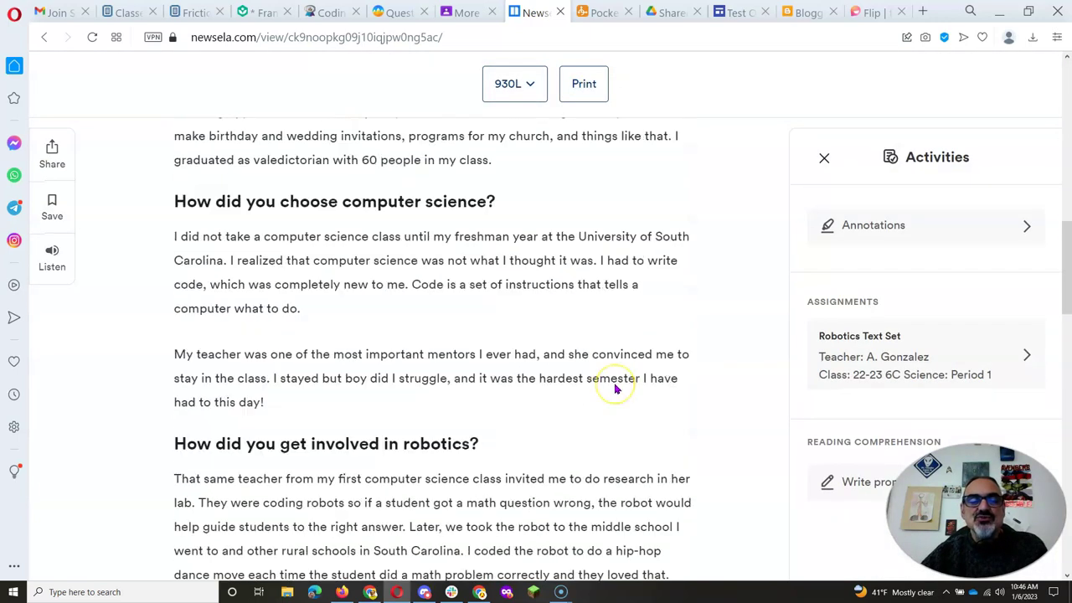
scroll(615, 387, down, 10)
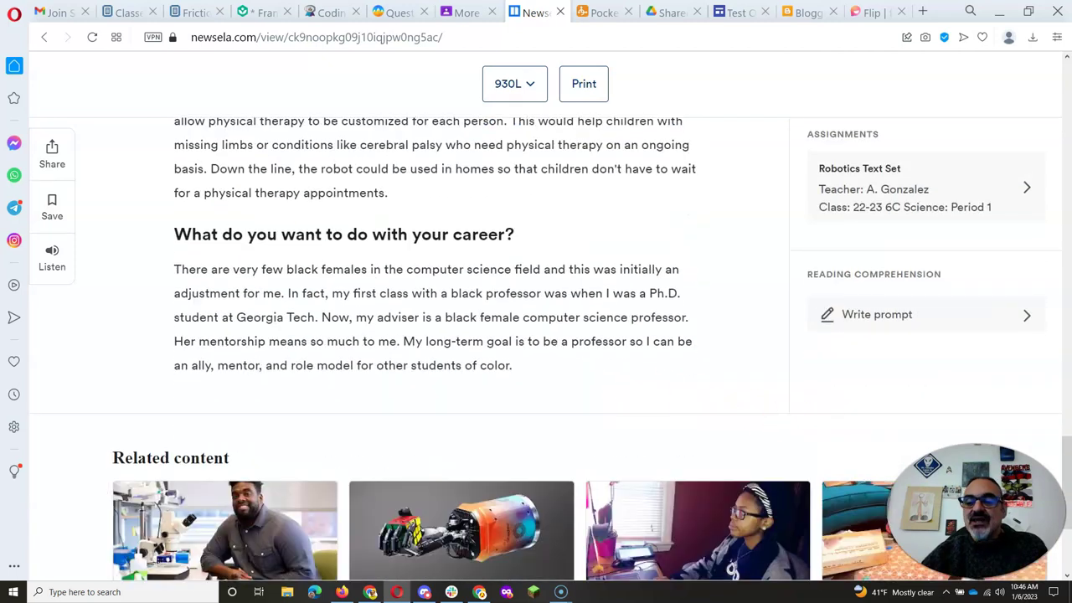
Open the article's writing prompt for the class 22-23 6A Science: Period 3 and make its response field ready for an answer
drag(975, 511, 638, 239)
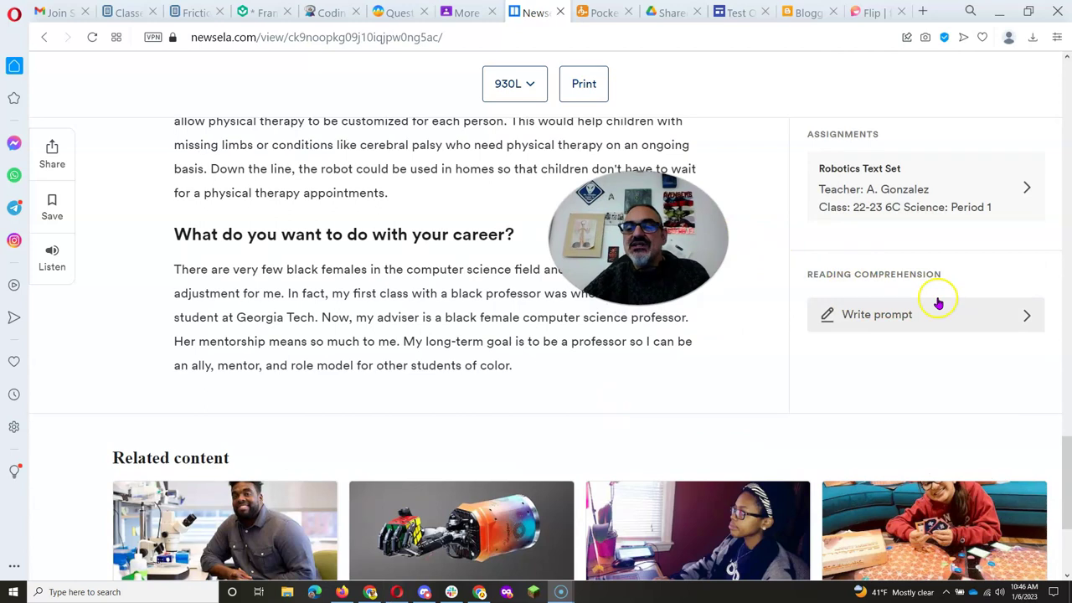
click(909, 324)
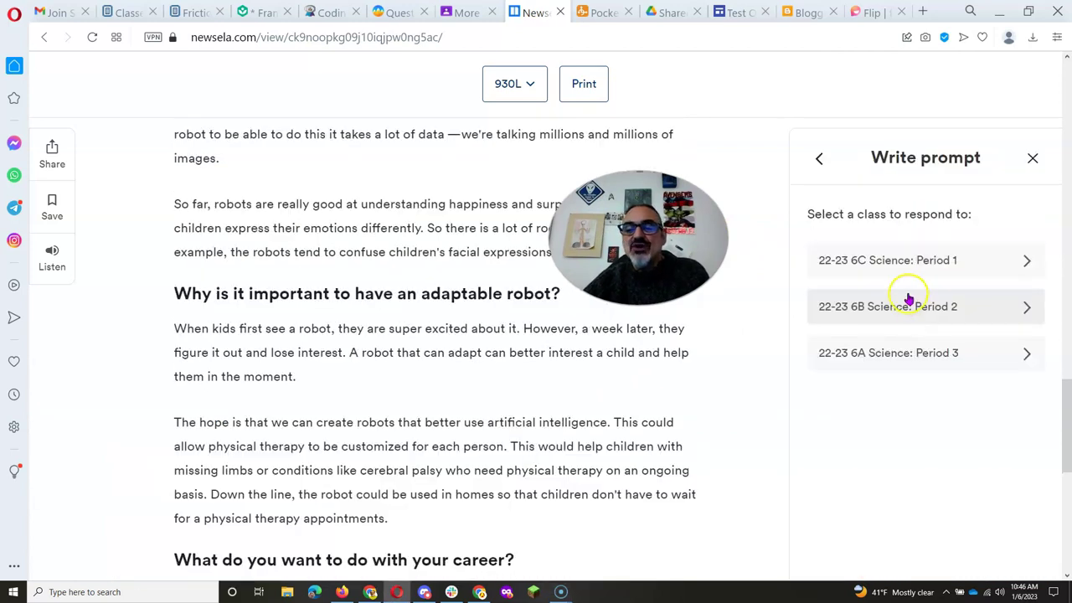
click(880, 348)
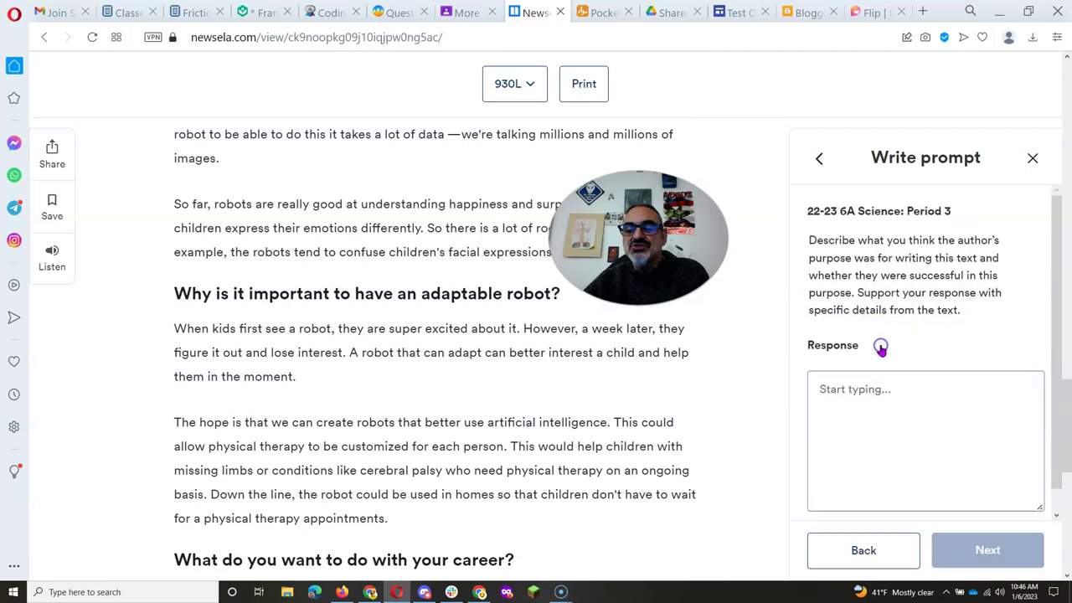
click(854, 397)
drag(807, 243, 963, 310)
click(884, 431)
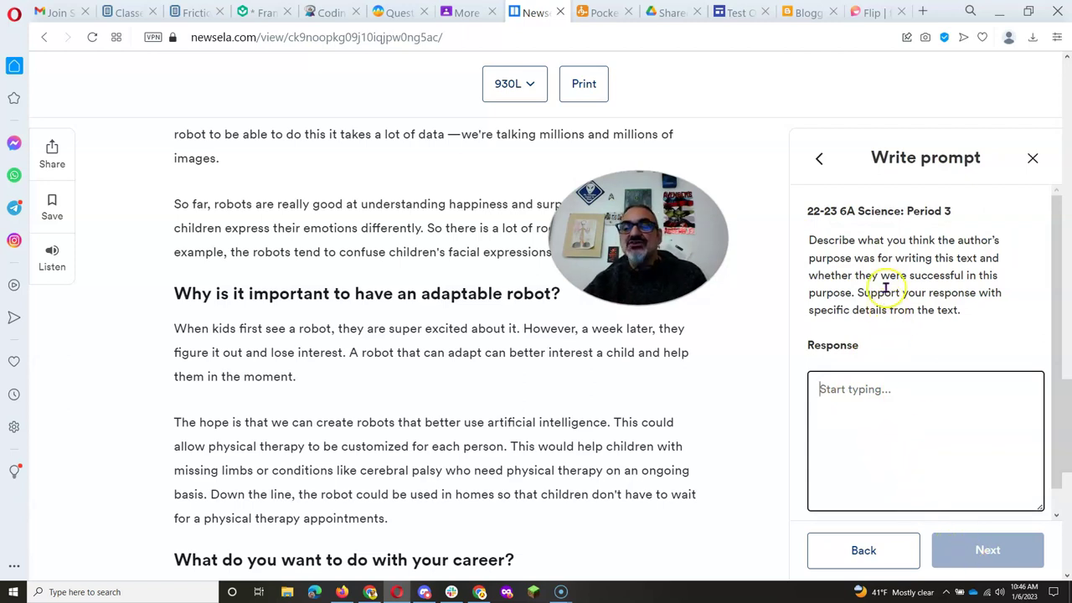
Leave the current article's writing prompt and reopen the Robotics Text Set from the assignments list
click(820, 158)
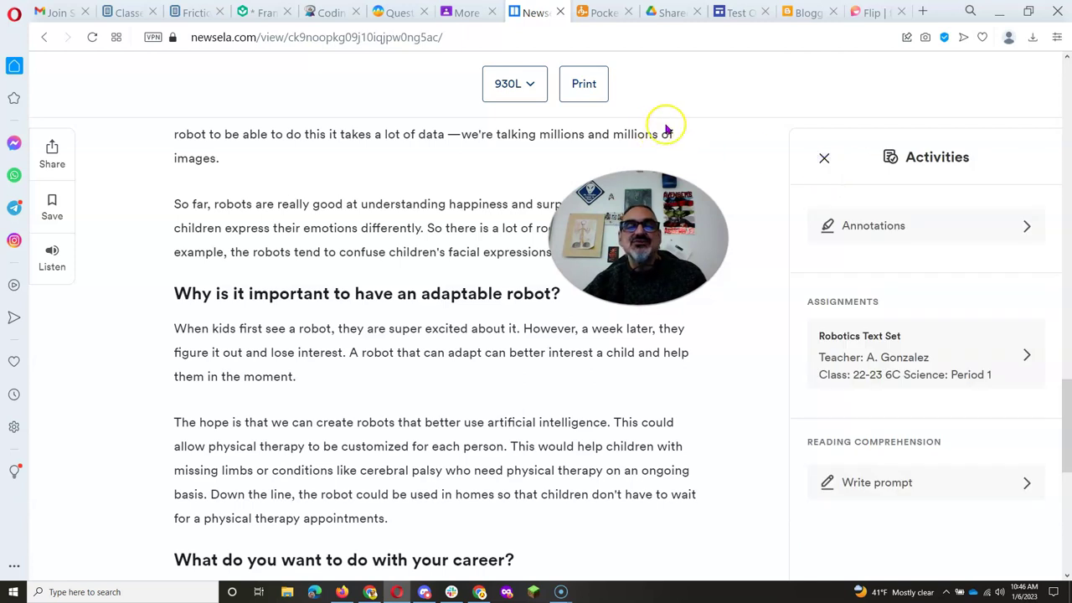
click(43, 37)
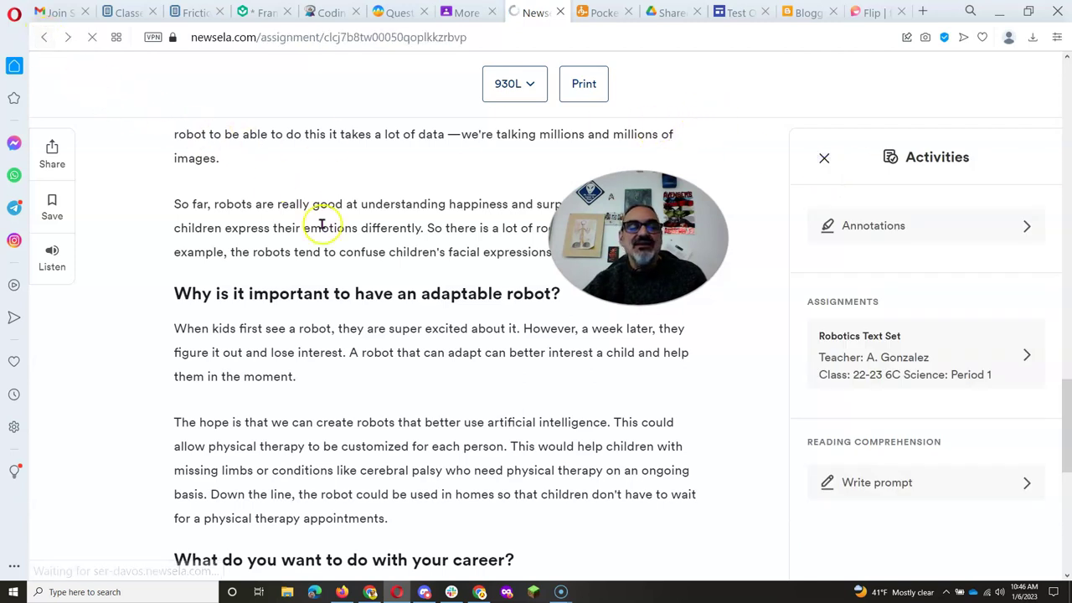
scroll(507, 304, down, 3)
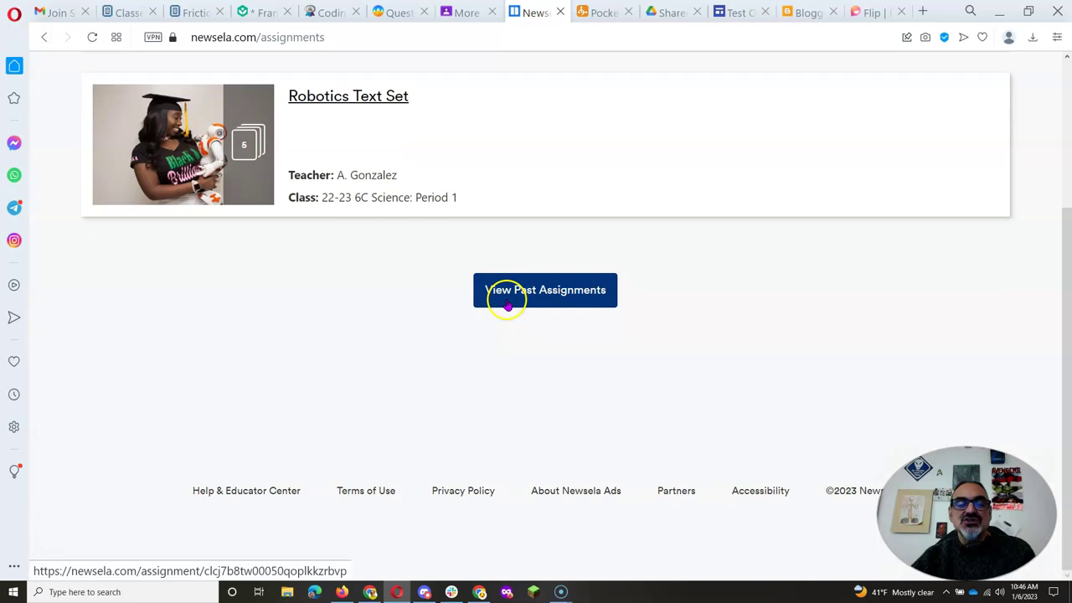
click(346, 102)
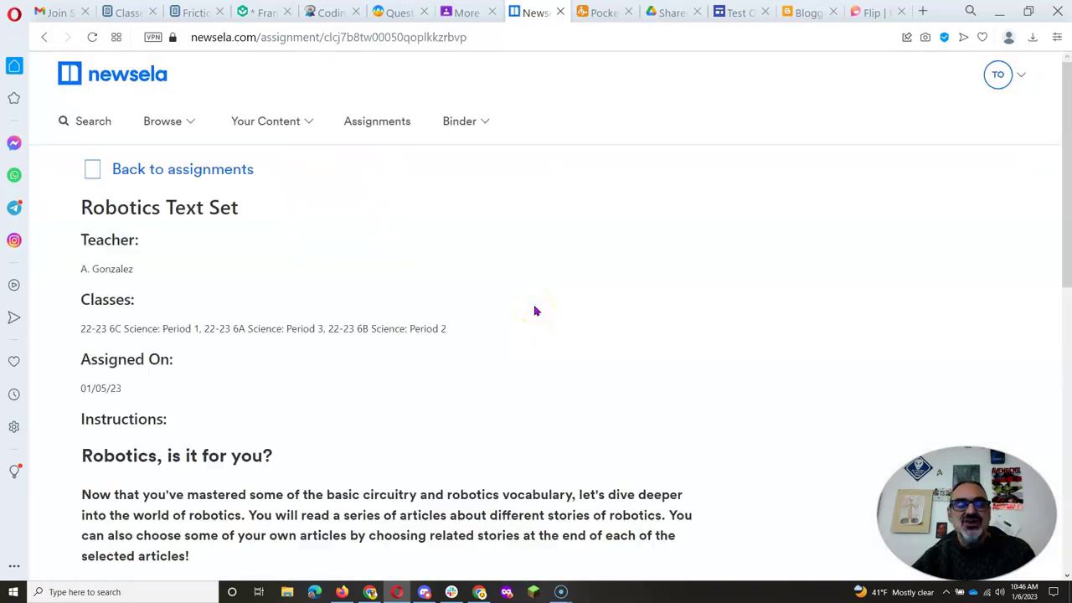
Look through the text set's instructions and articles, and open "Artificial intelligence is 'good for the world,' robot says"
scroll(531, 314, down, 5)
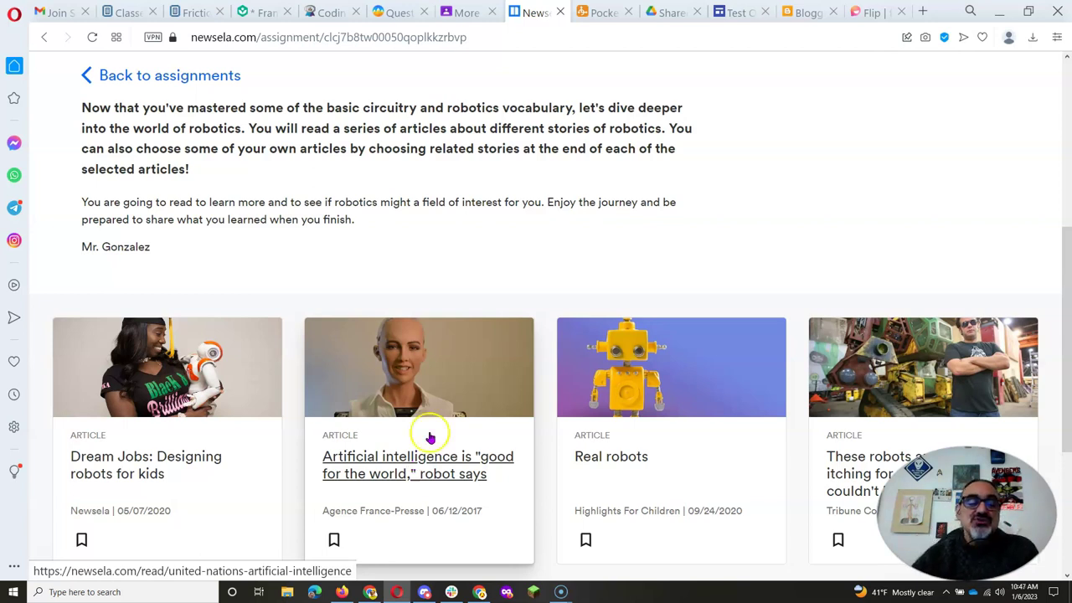
scroll(430, 437, down, 2)
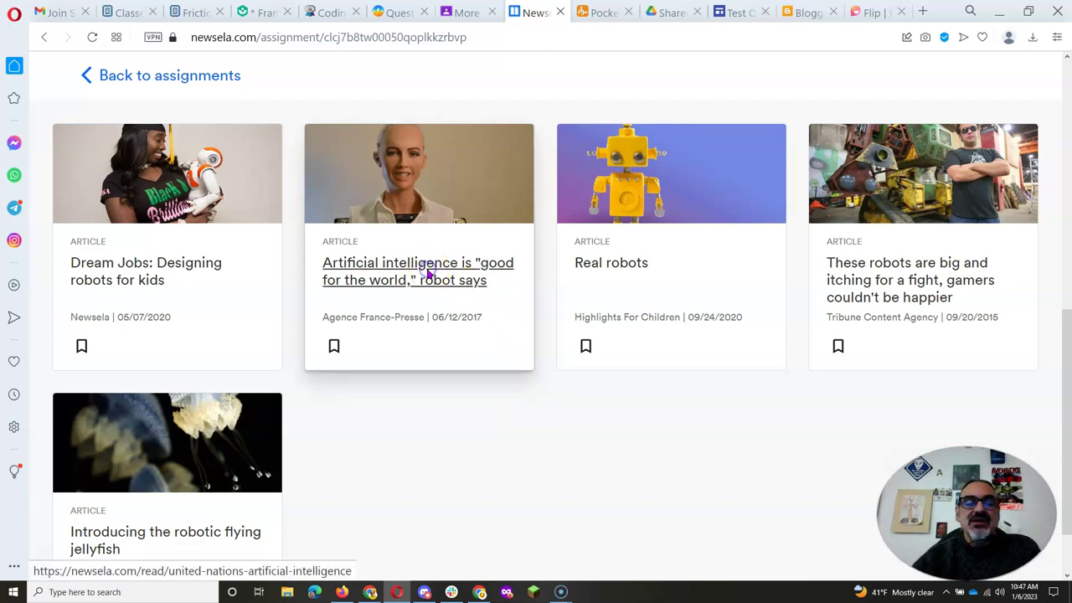
click(503, 264)
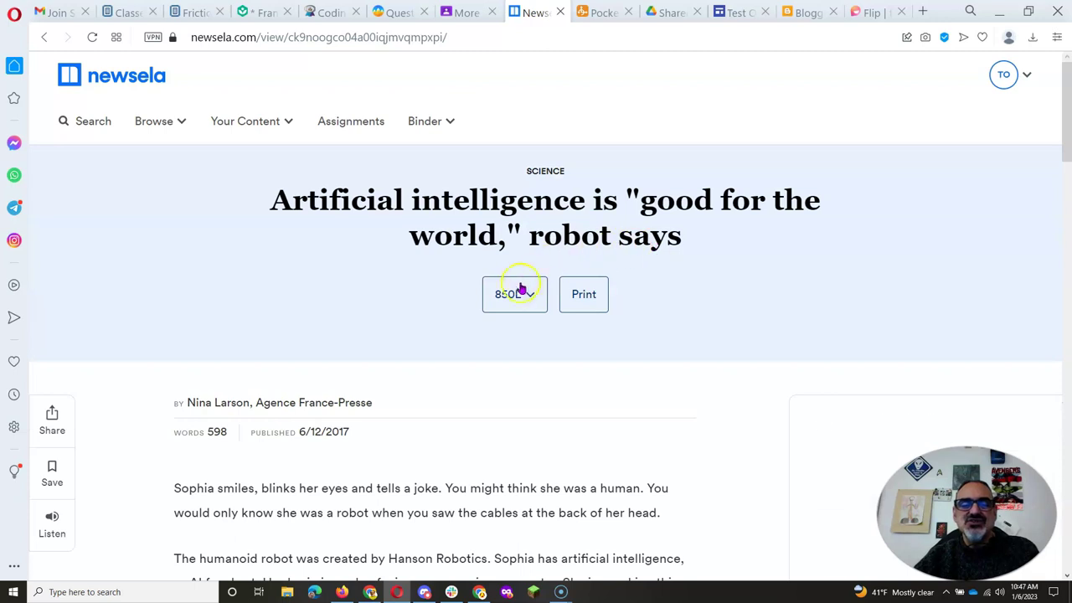
Set the artificial intelligence article's reading level to 1040L and skim down to the section on guidelines for robots
click(515, 294)
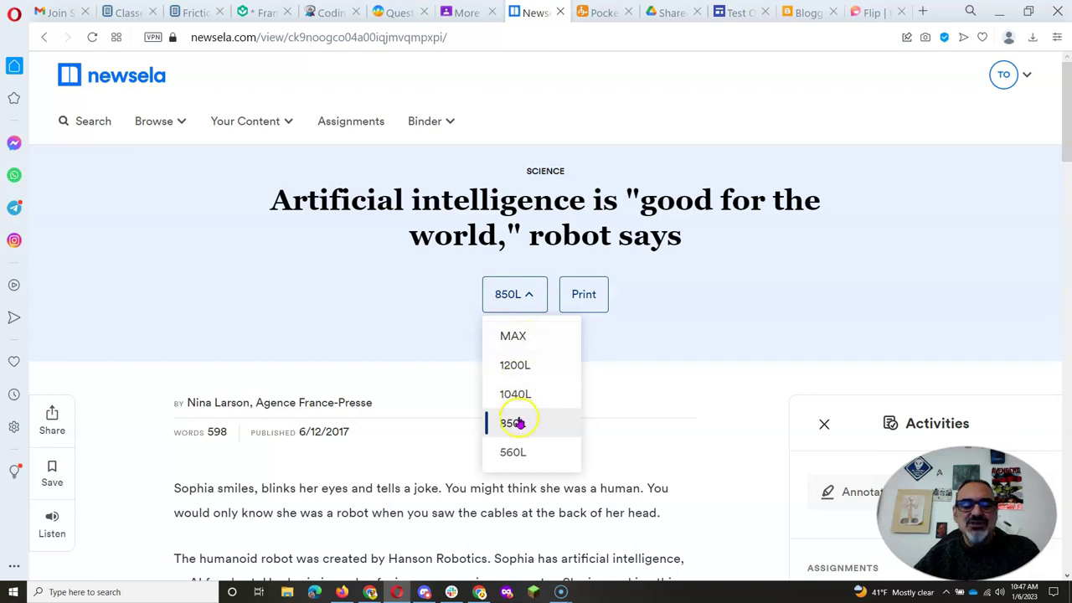
click(510, 392)
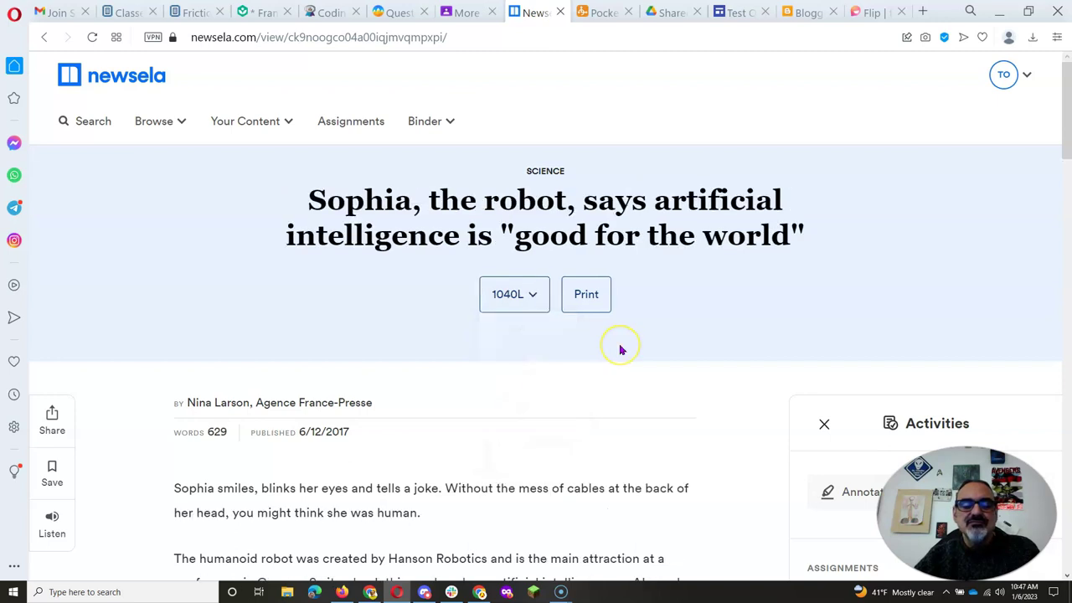
scroll(620, 350, down, 3)
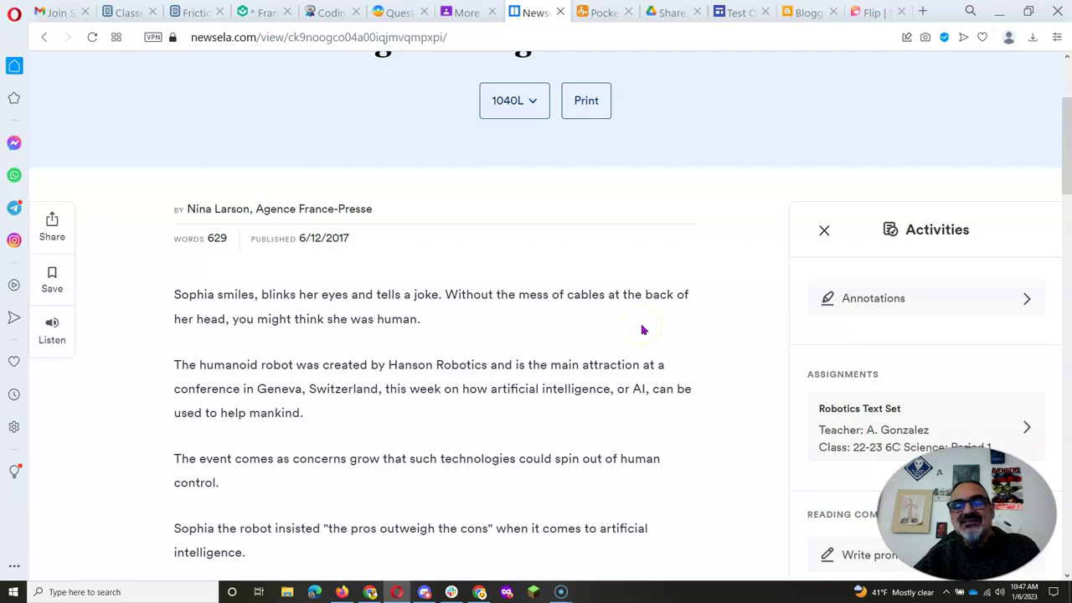
scroll(642, 330, down, 15)
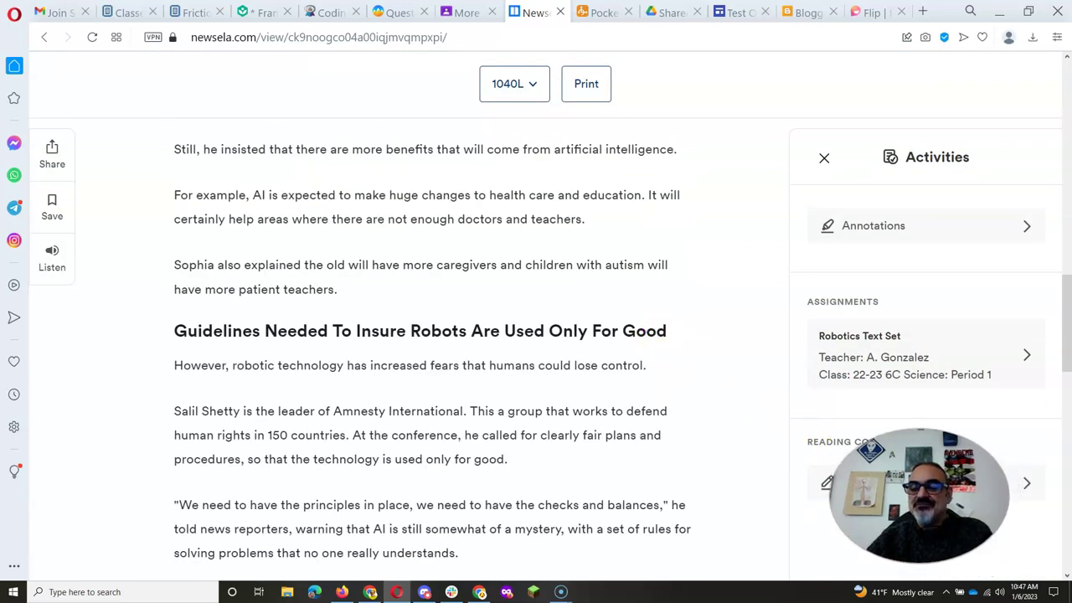
Open this article's writing prompt for 22-23 6A Science: Period 3 and highlight its question about research search terms
click(872, 489)
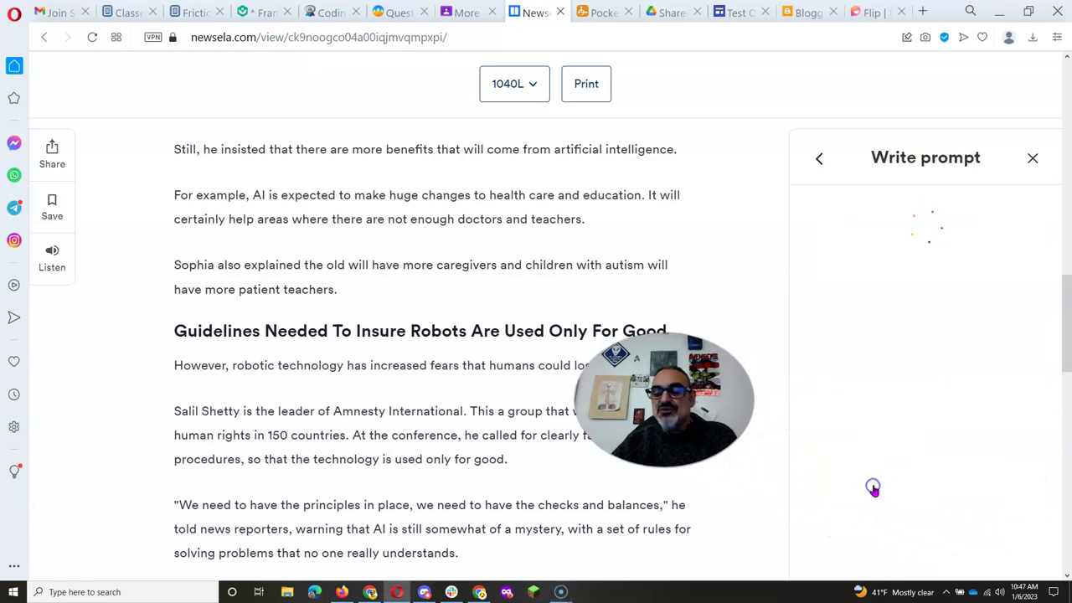
click(896, 358)
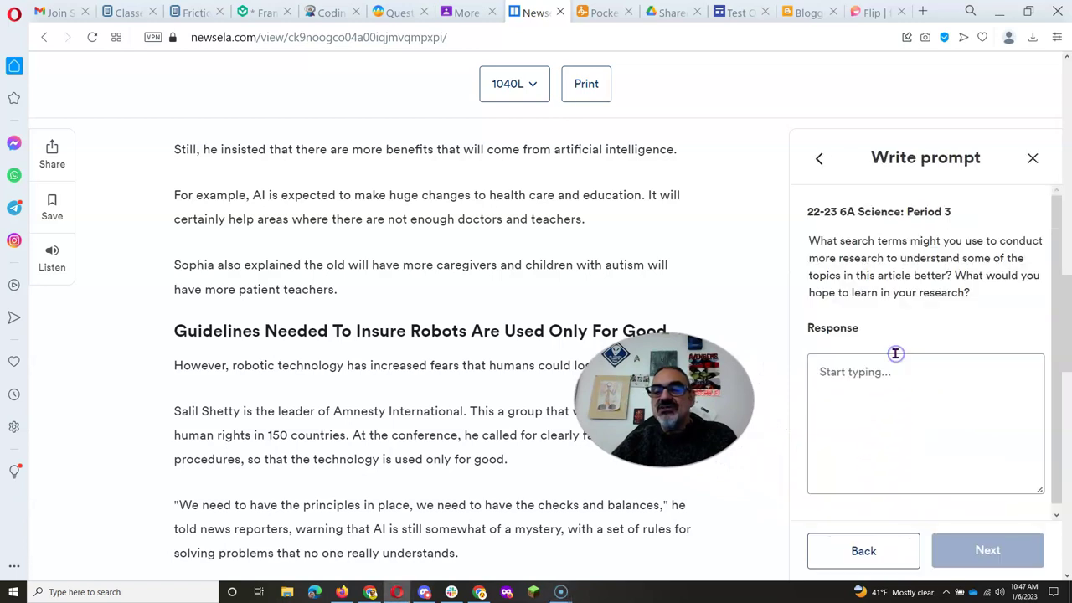
drag(806, 240, 970, 293)
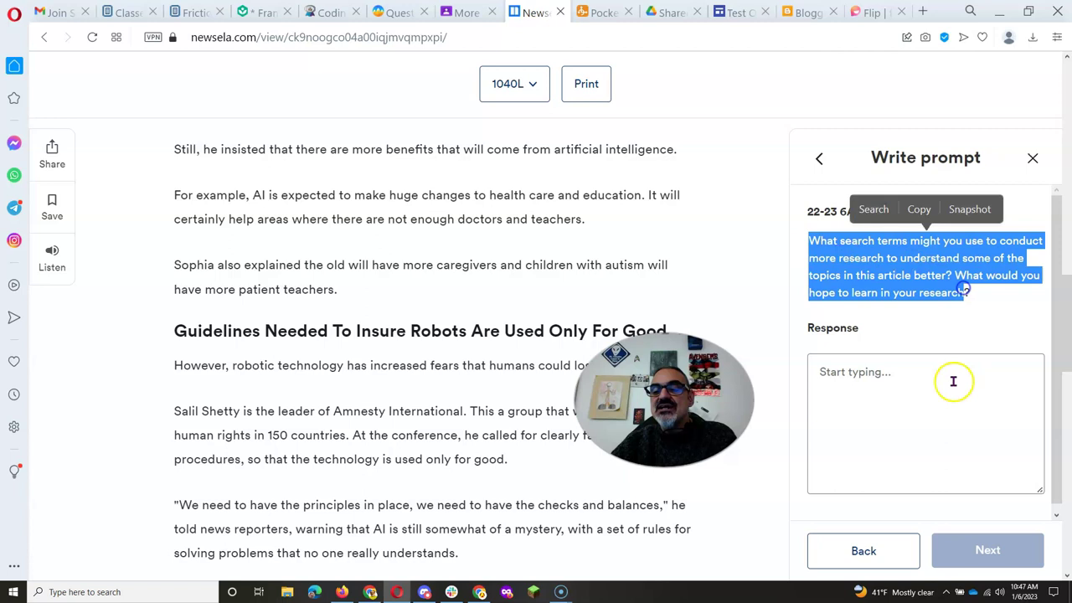
click(929, 395)
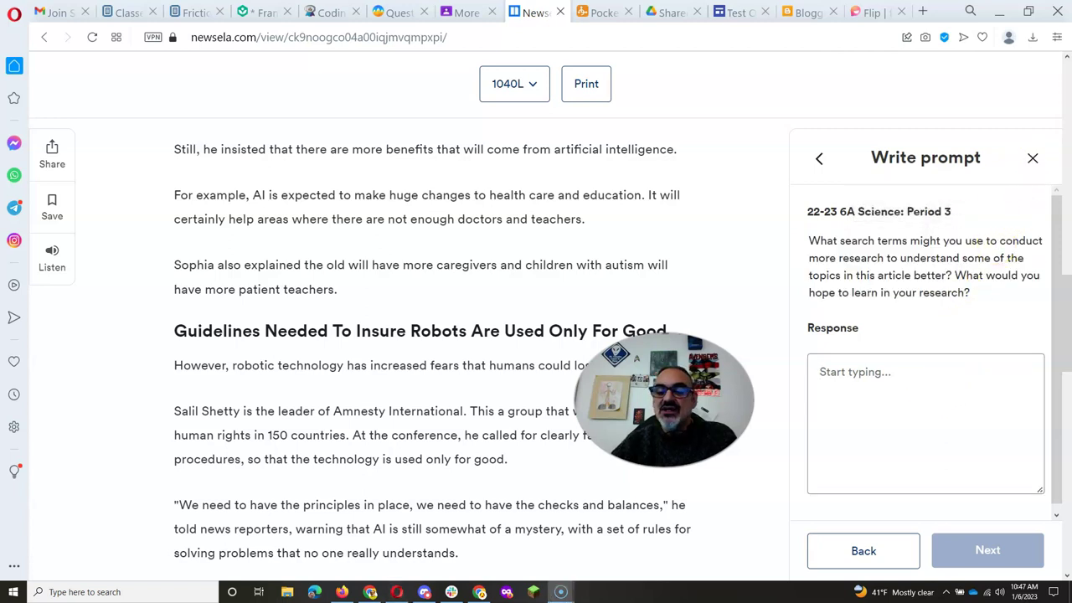
drag(664, 400, 969, 522)
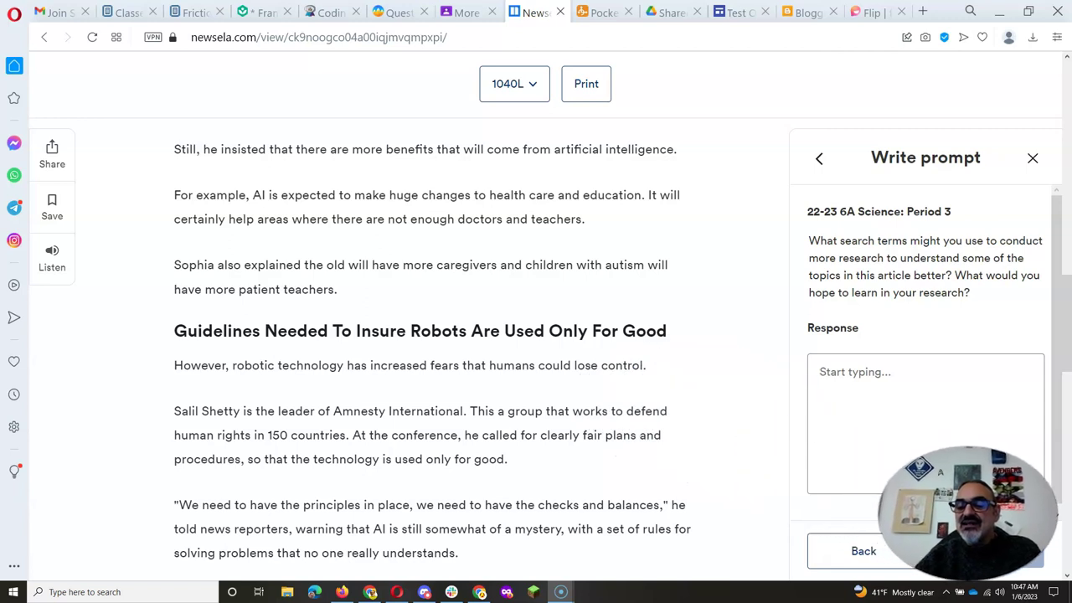